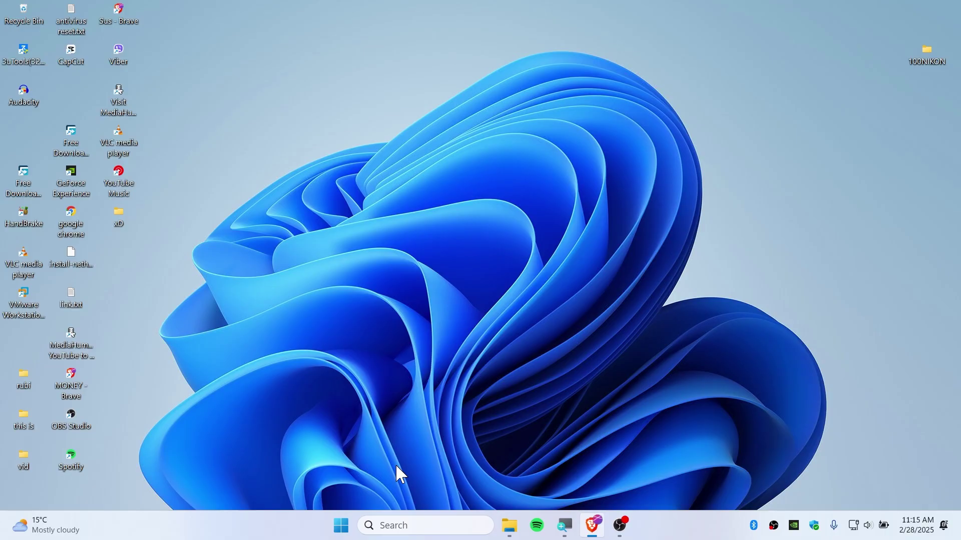
Open Settings to the Windows Update page, which shows the PC up to date as of 10:31 AM.
click(341, 526)
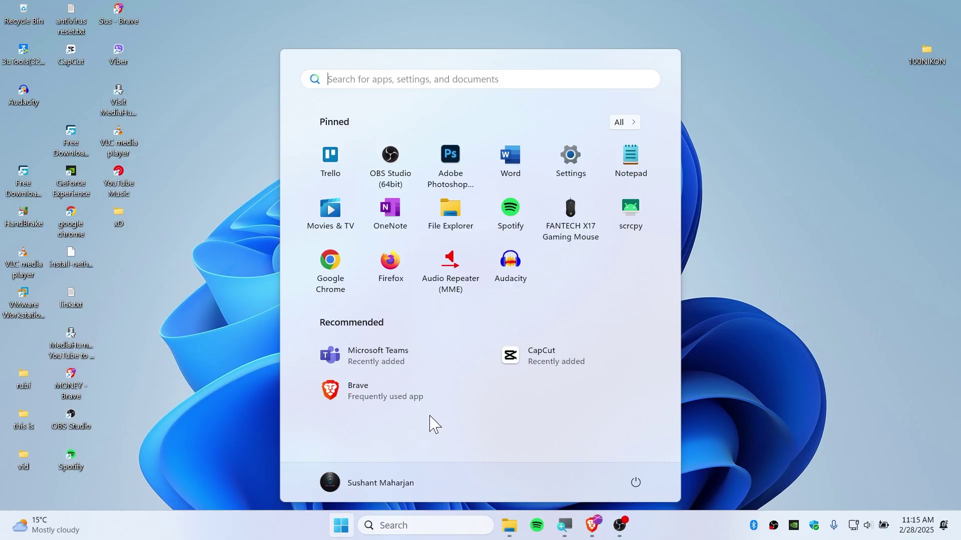
key(super+i)
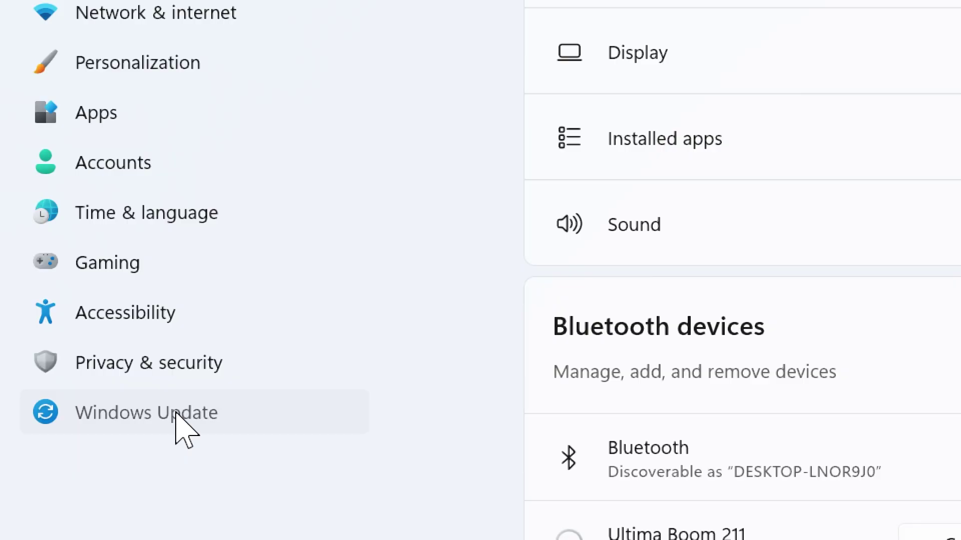
click(178, 415)
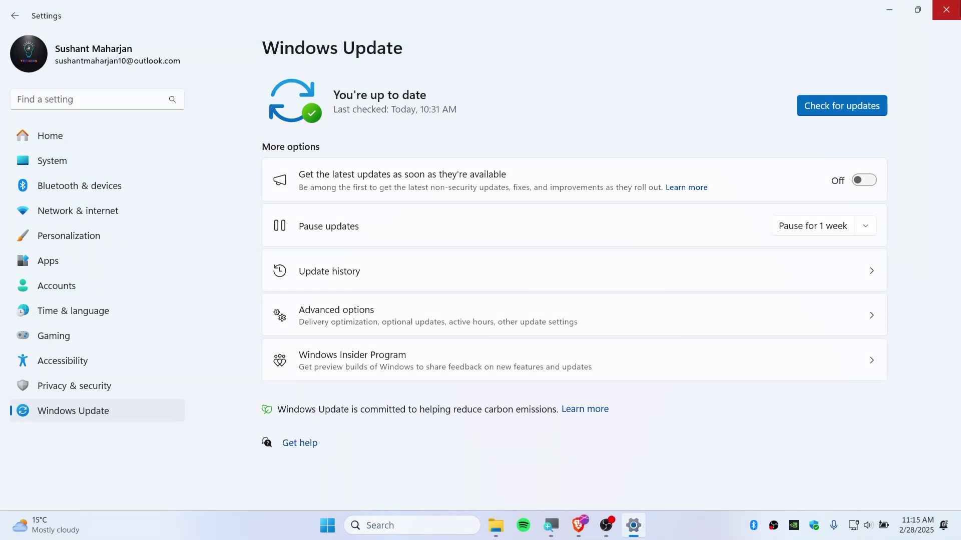
Close Settings, briefly check OBS Studio and the Quick Settings panel, then switch to Brave.
click(945, 9)
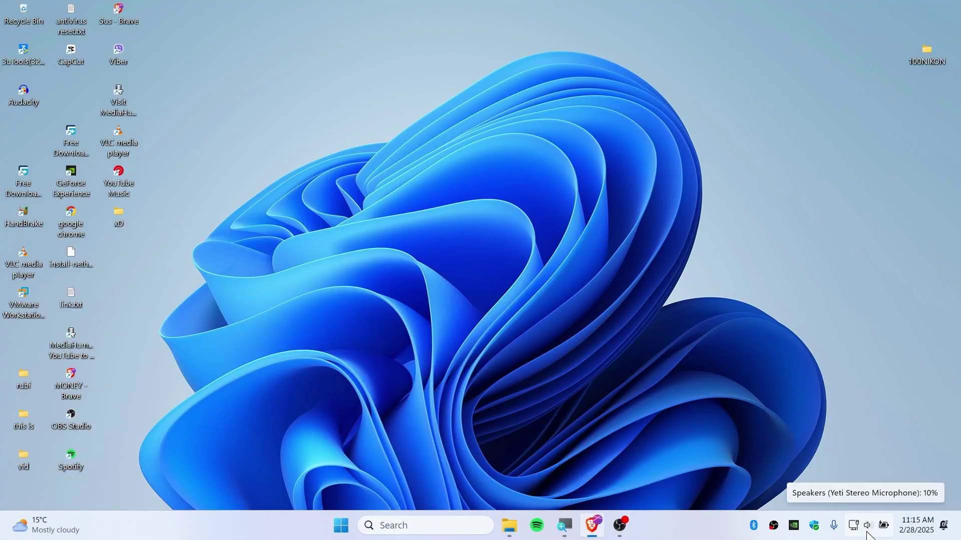
click(626, 529)
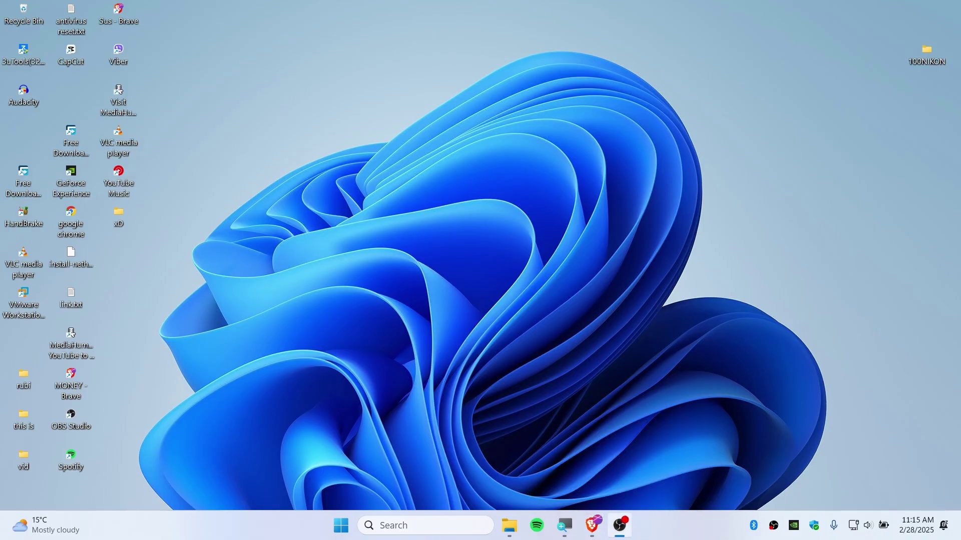
click(869, 526)
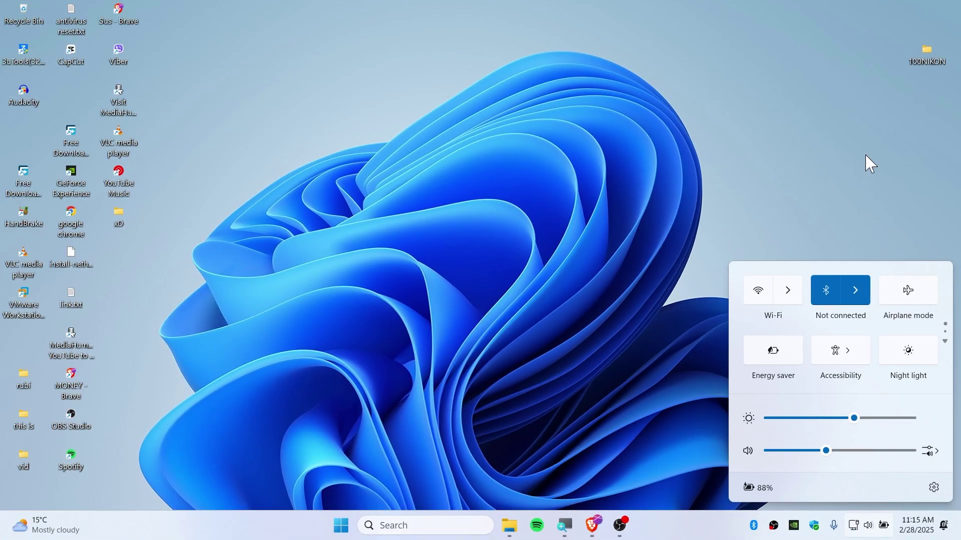
click(871, 163)
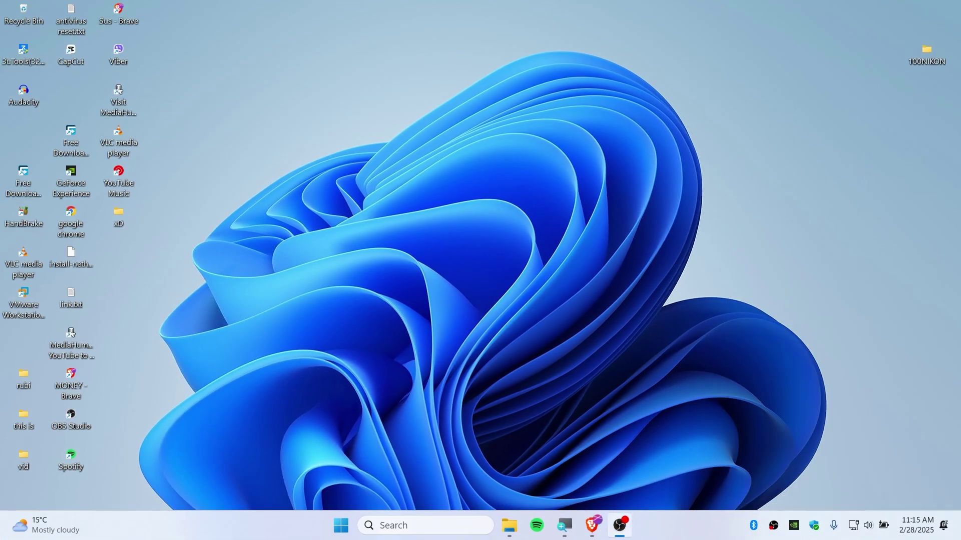
key(alt+Tab)
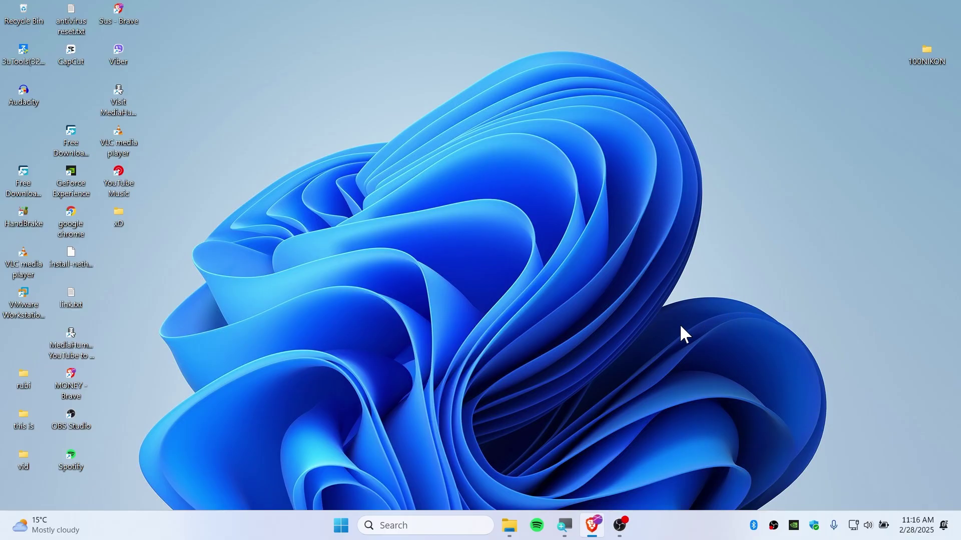
Launch Disk Cleanup by searching 'disk' from Start.
key(super)
text(disk)
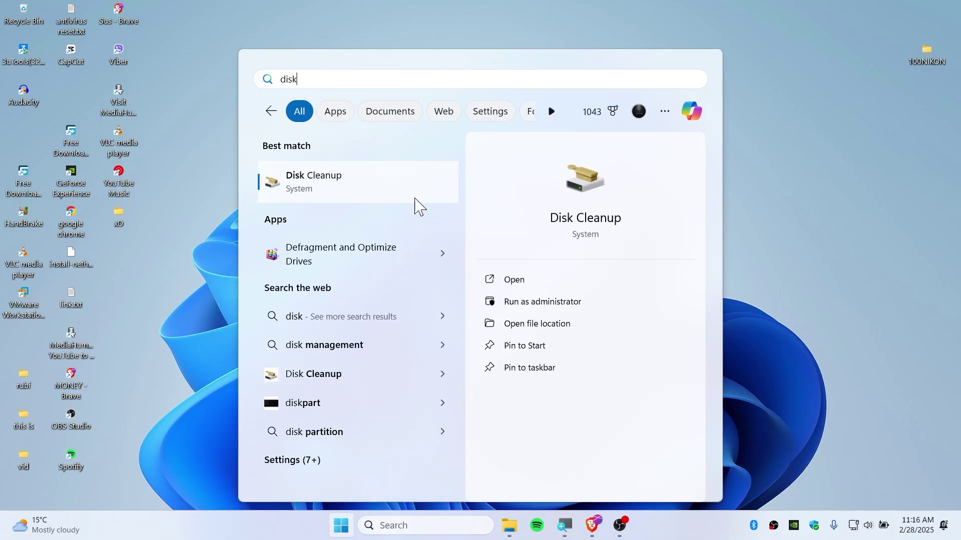
click(371, 183)
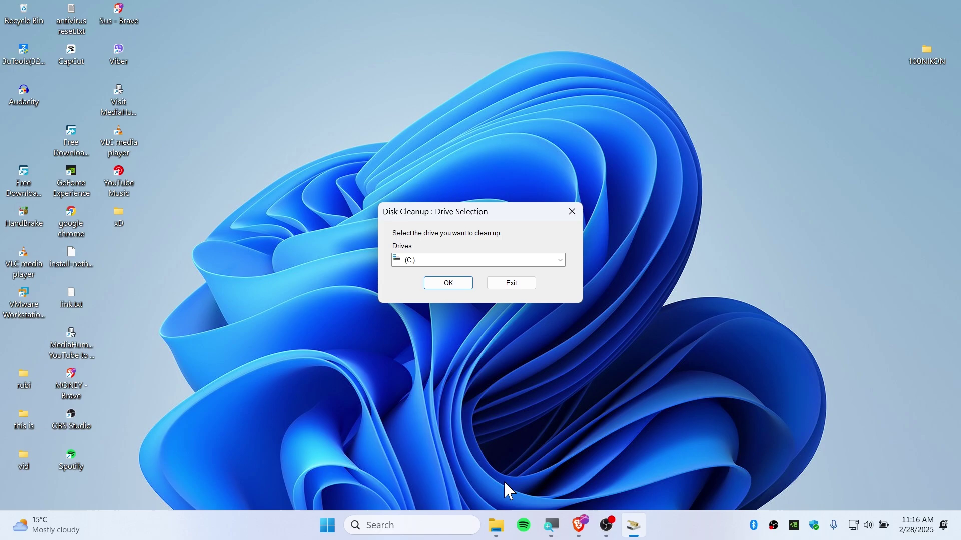
Check Local Disk (C:) free space in File Explorer, then minimize it.
click(495, 525)
click(281, 222)
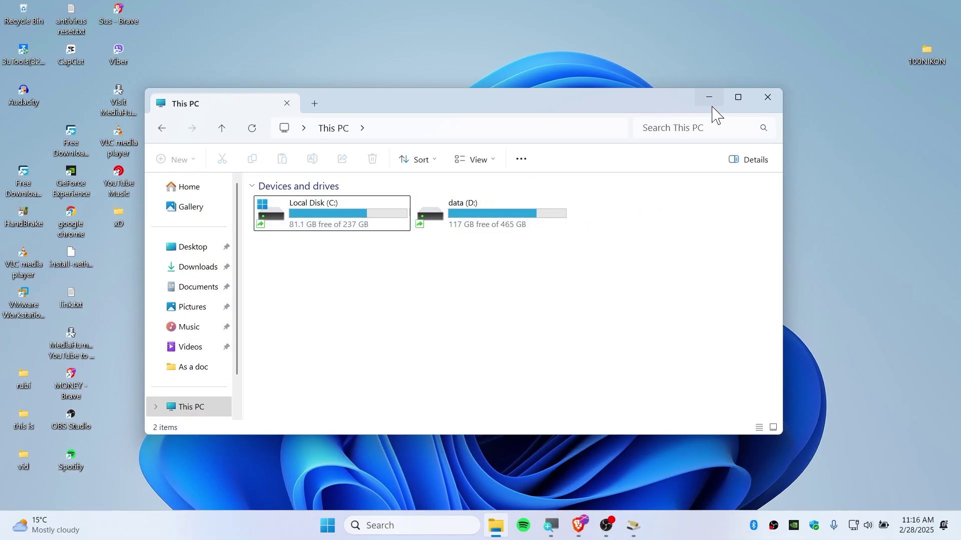
click(710, 98)
Scan drive C:, then rescan it including system files.
click(450, 284)
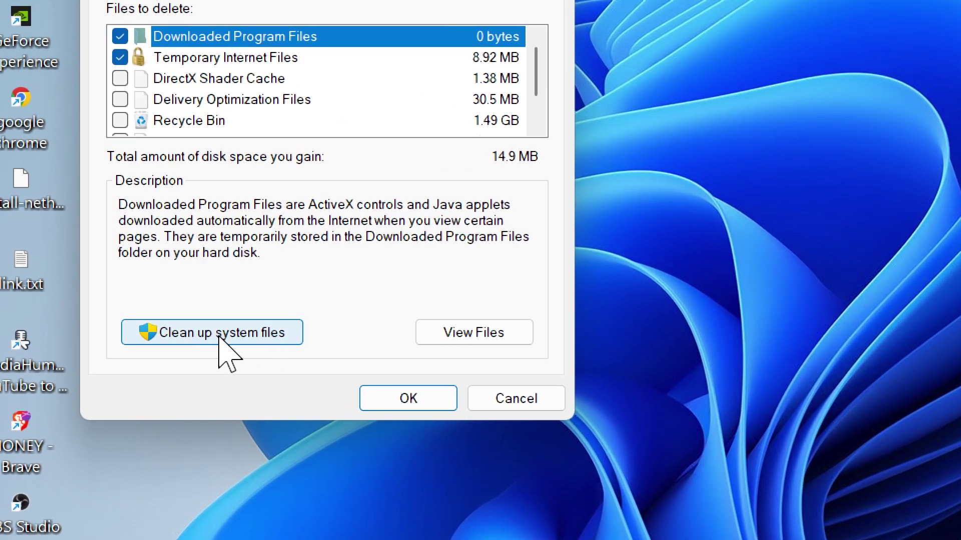
click(256, 337)
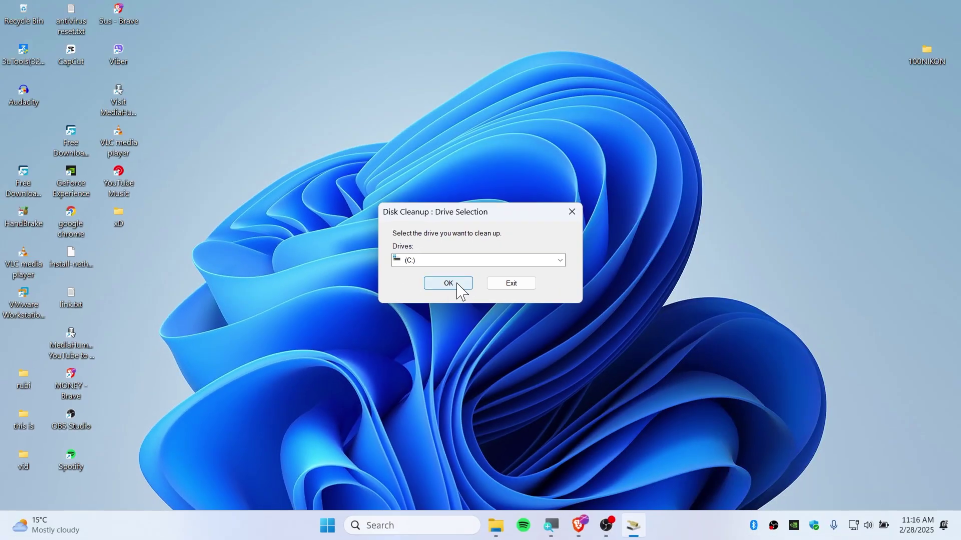
click(449, 284)
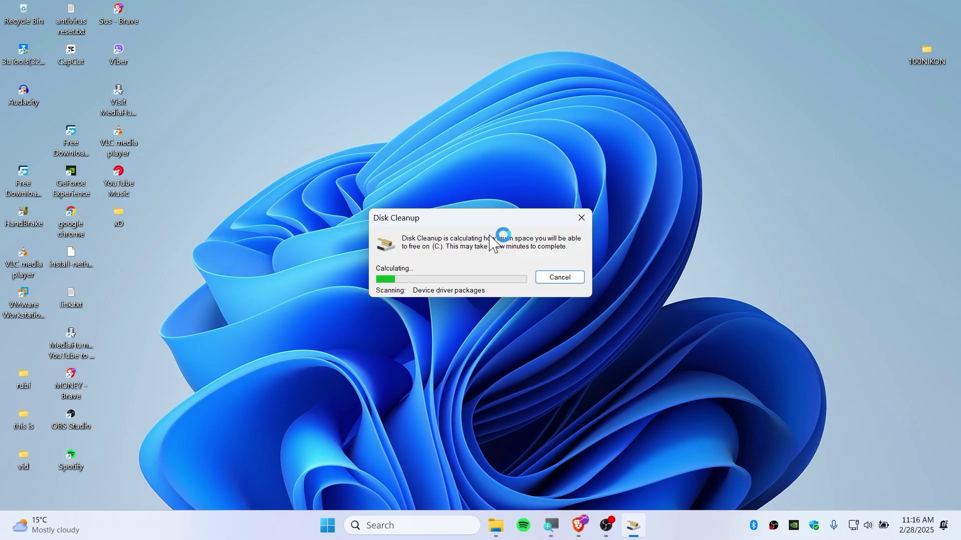
Tick Defender, upgrade logs, DirectX Shader Cache, Delivery Optimization, Recycle Bin and Temporary files.
drag(259, 123, 472, 129)
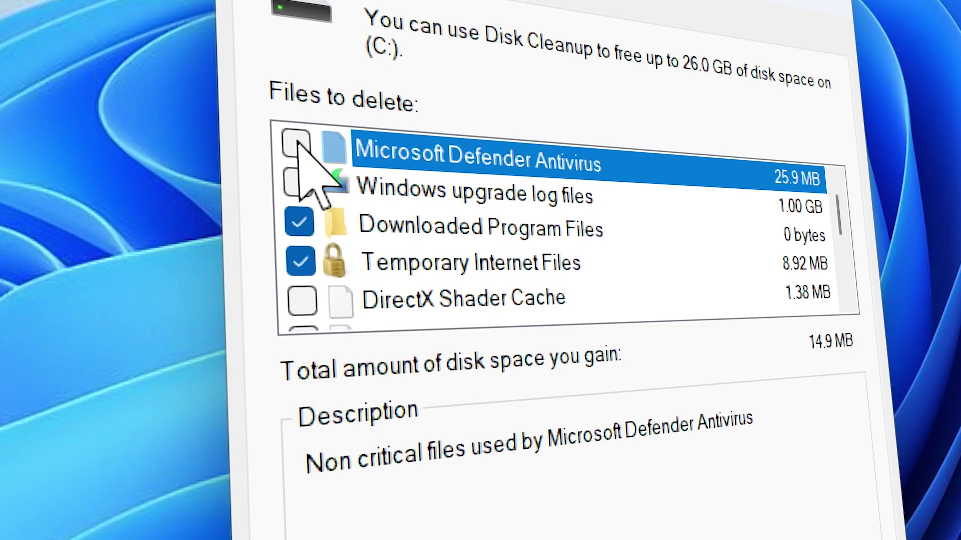
click(351, 202)
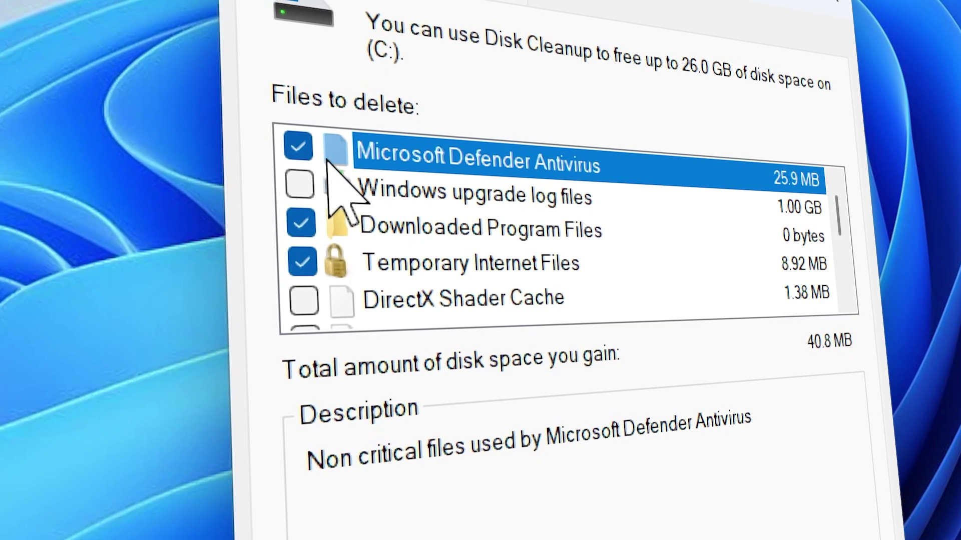
click(303, 186)
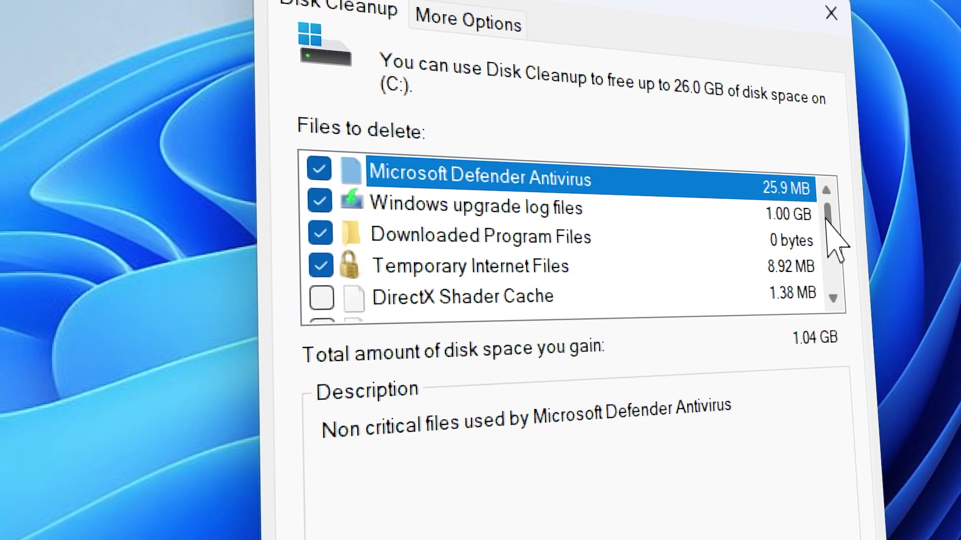
drag(839, 213, 836, 251)
click(321, 202)
click(321, 233)
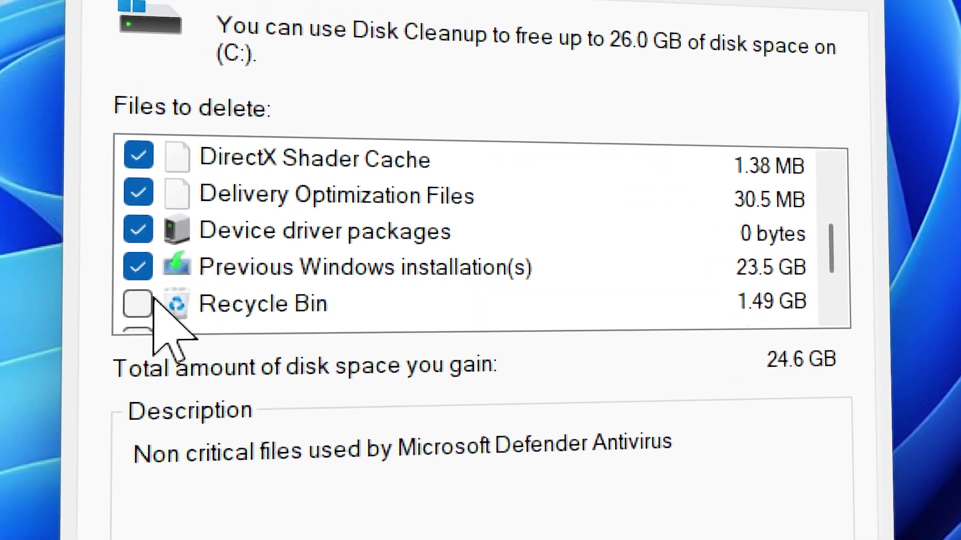
click(145, 302)
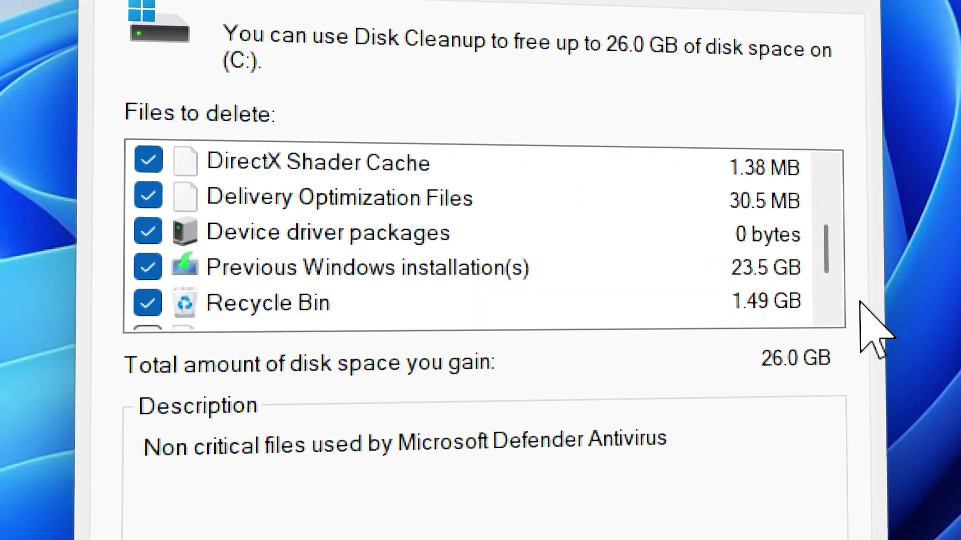
scroll(824, 255, down, 1)
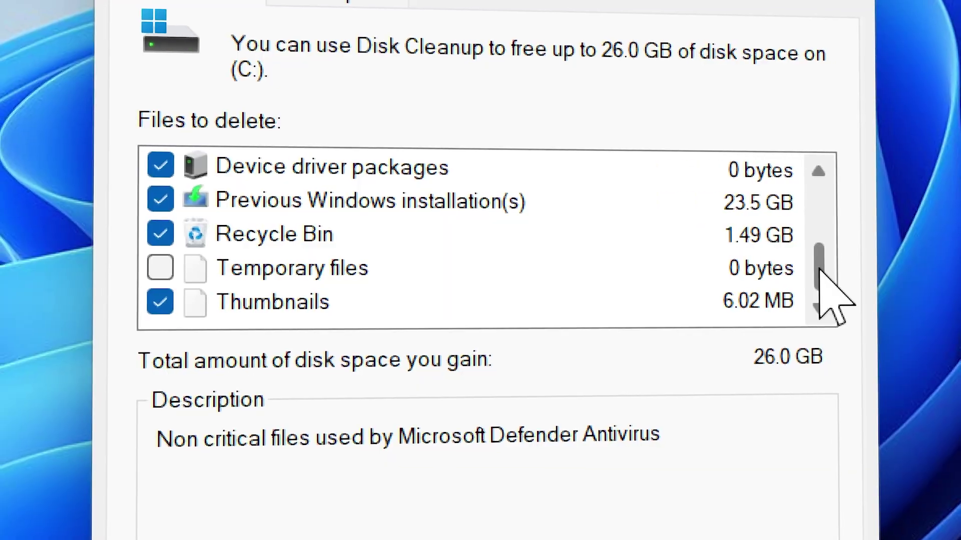
click(163, 268)
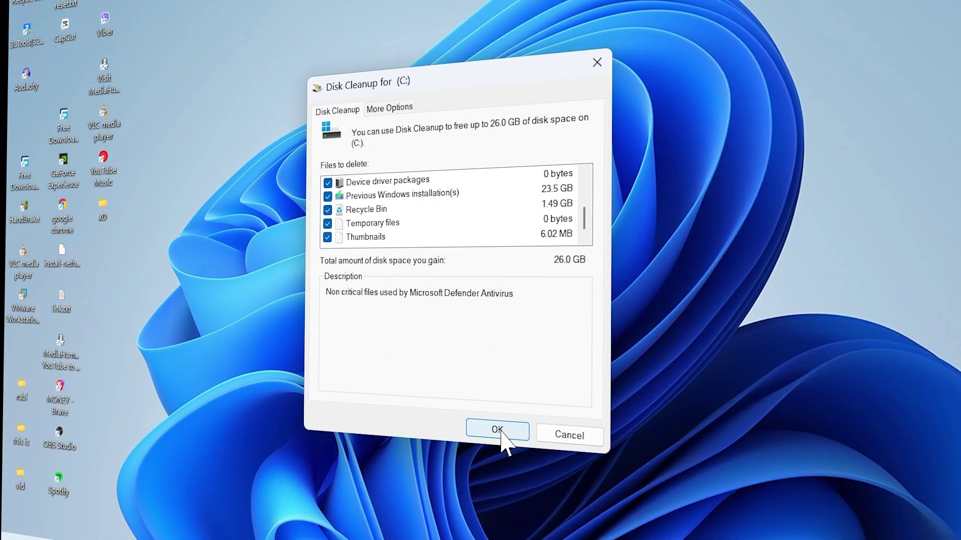
Permanently delete the checked files, approving removal of the previous Windows installation.
click(498, 430)
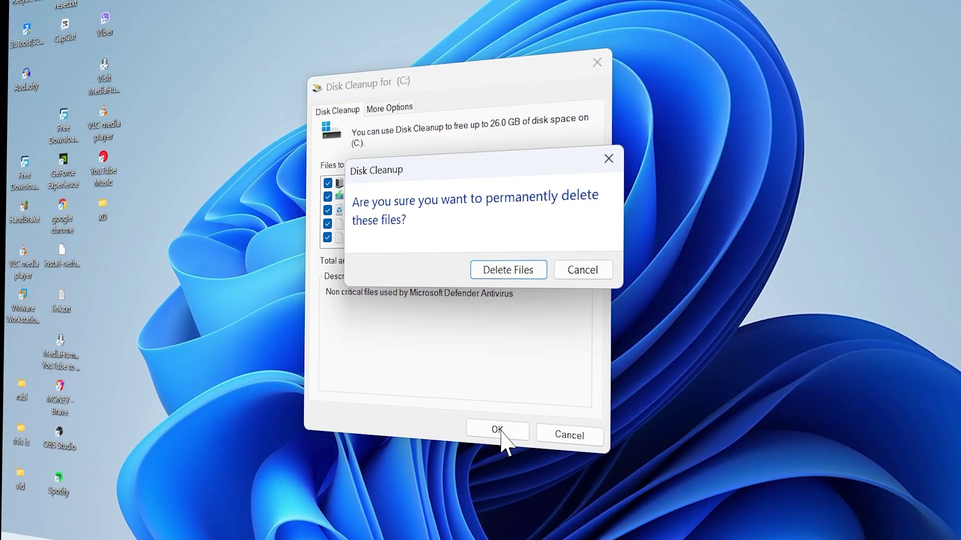
click(521, 277)
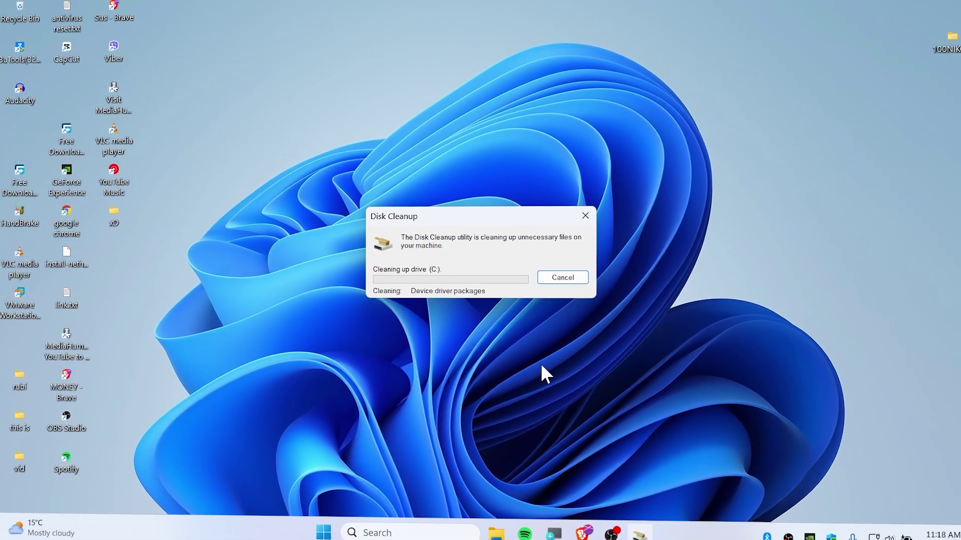
click(496, 525)
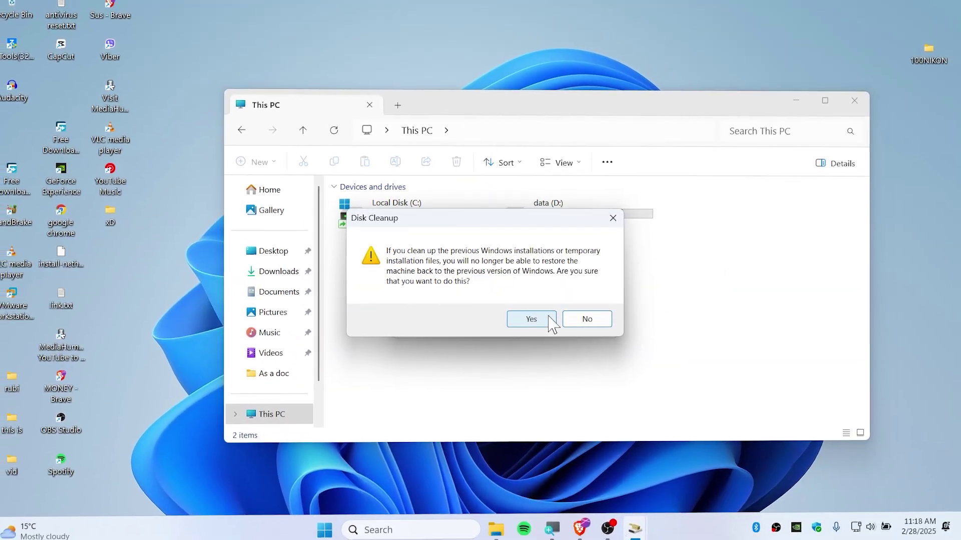
click(550, 323)
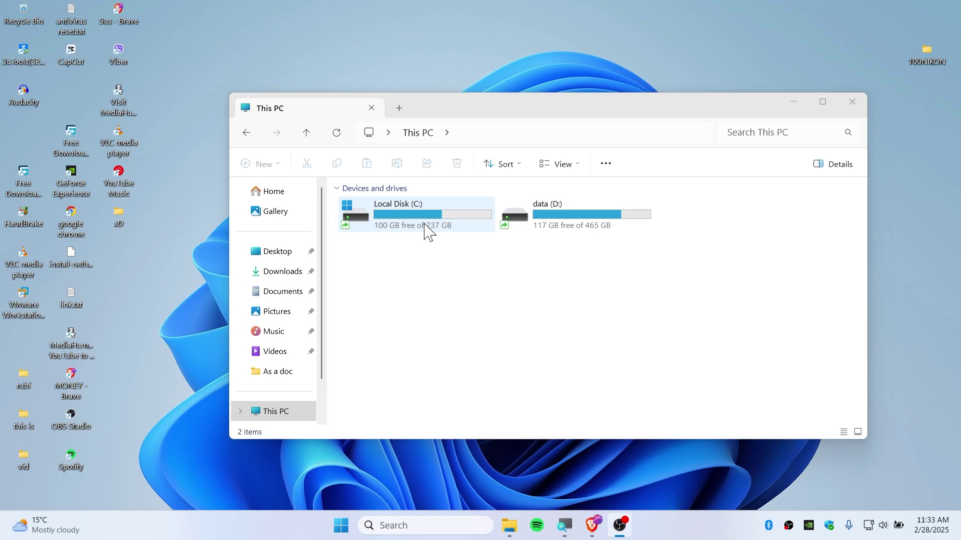
Open the %temp% folder through Run and maximize its window.
key(super+r)
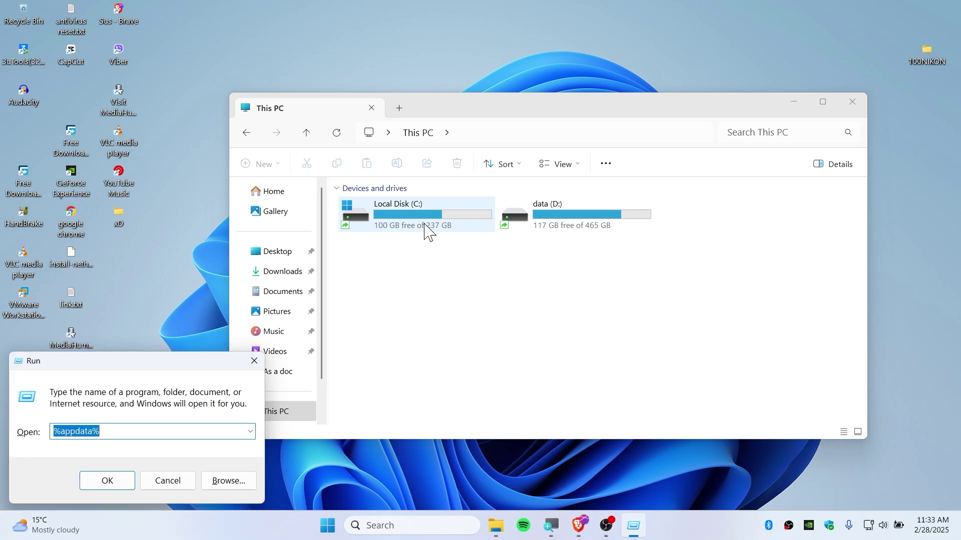
text(%)
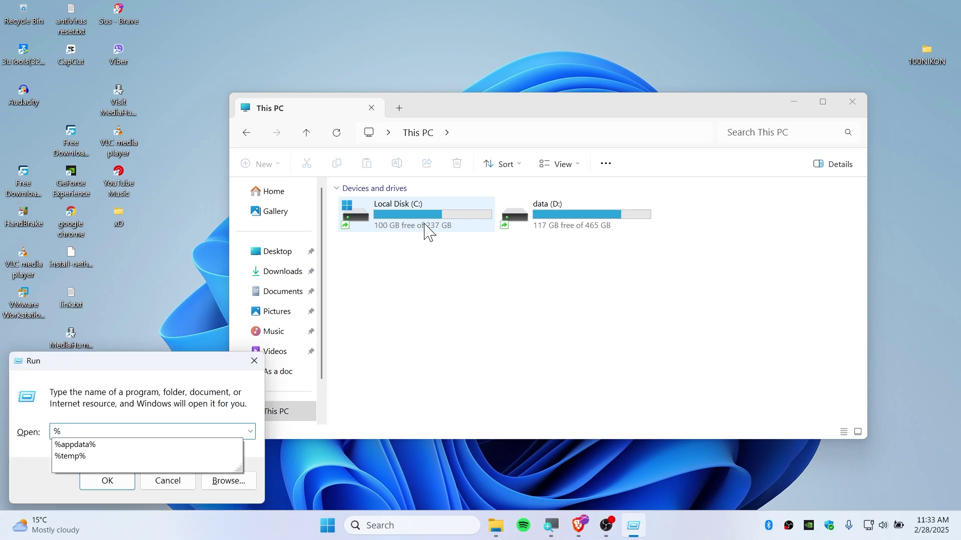
text(temp)
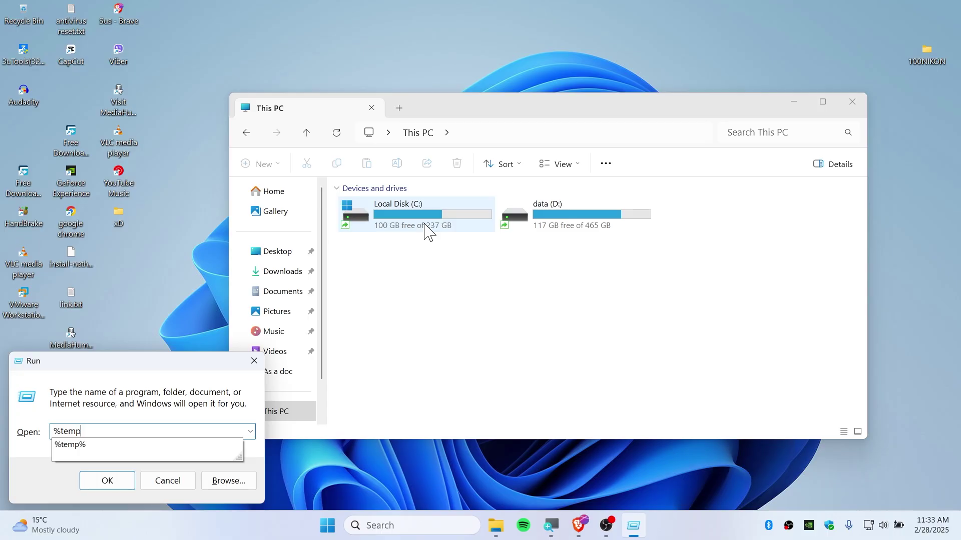
text(%)
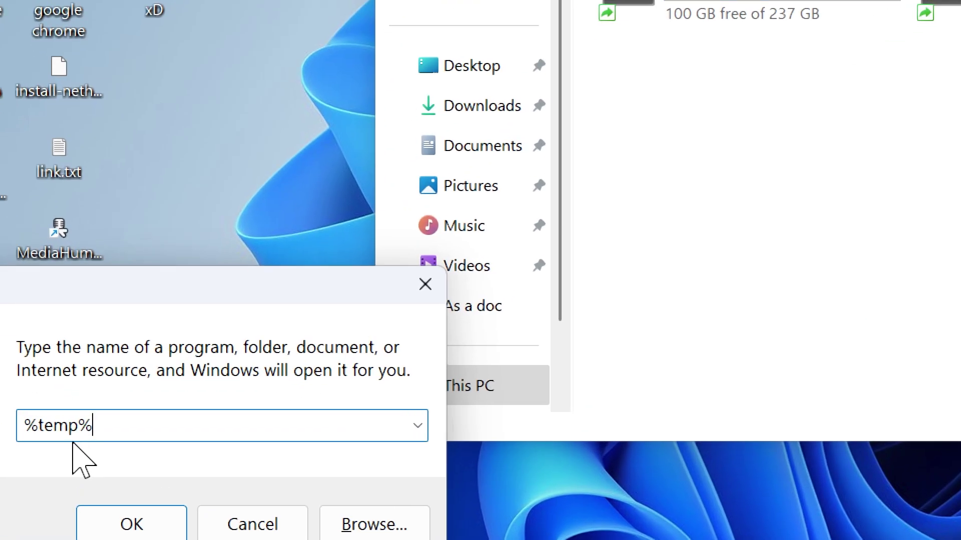
click(103, 482)
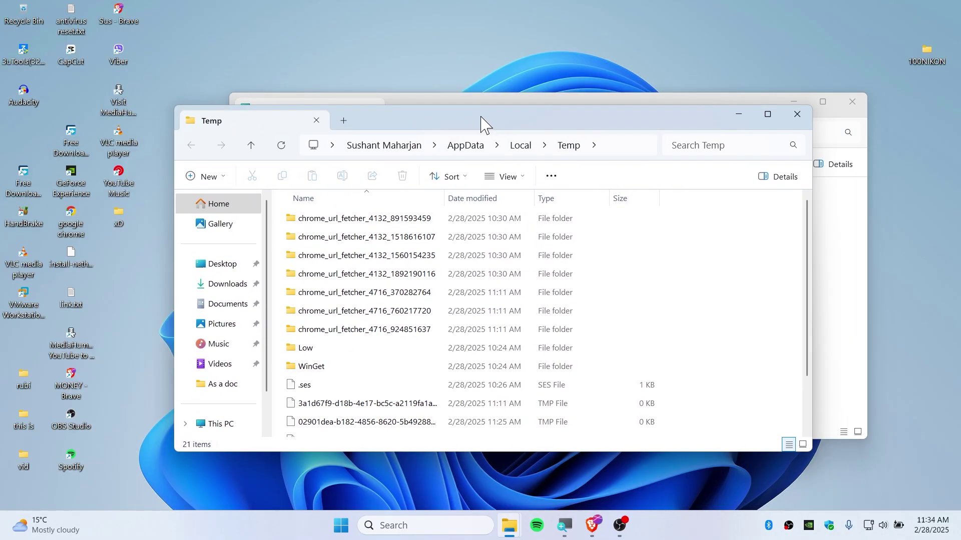
double_click(482, 124)
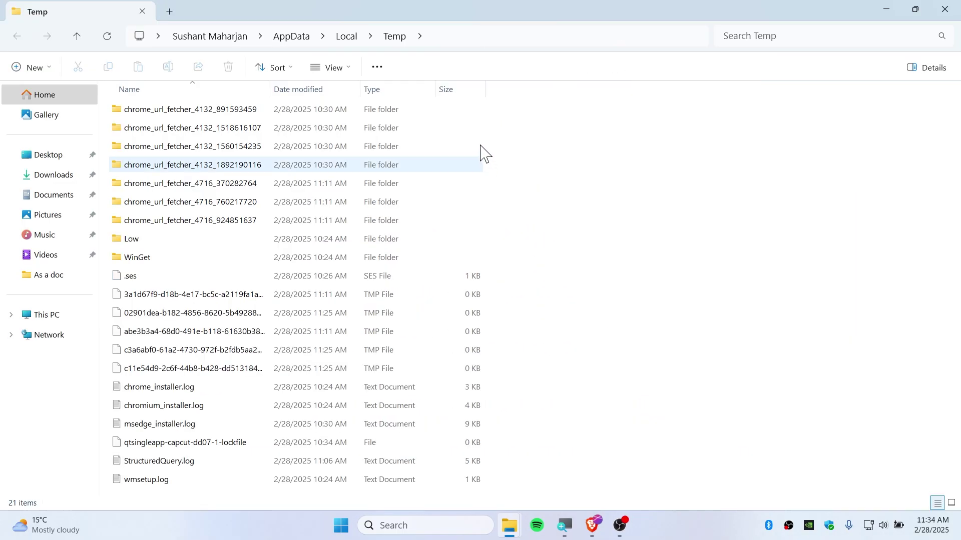
Delete all Temp folder items, skipping every file still in use.
key(ctrl+a)
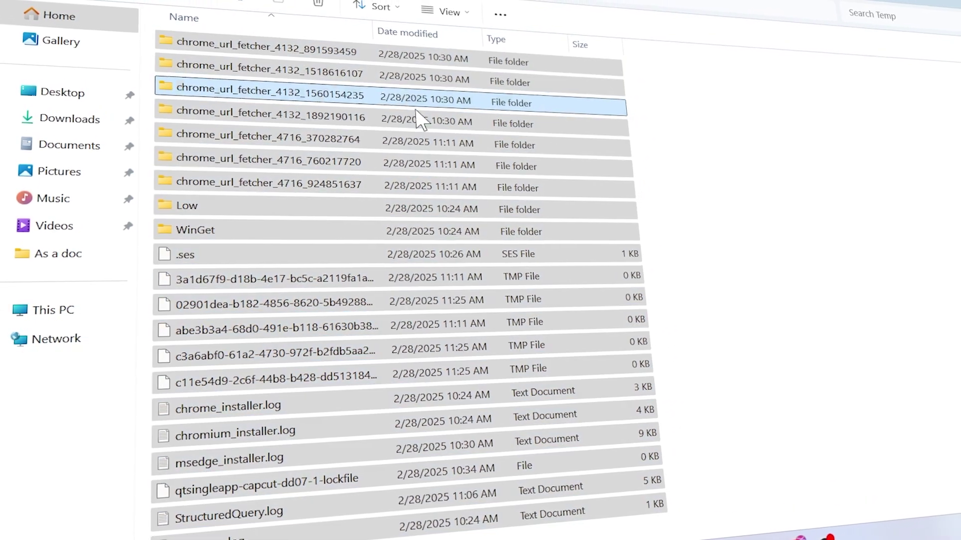
right_click(409, 103)
click(553, 132)
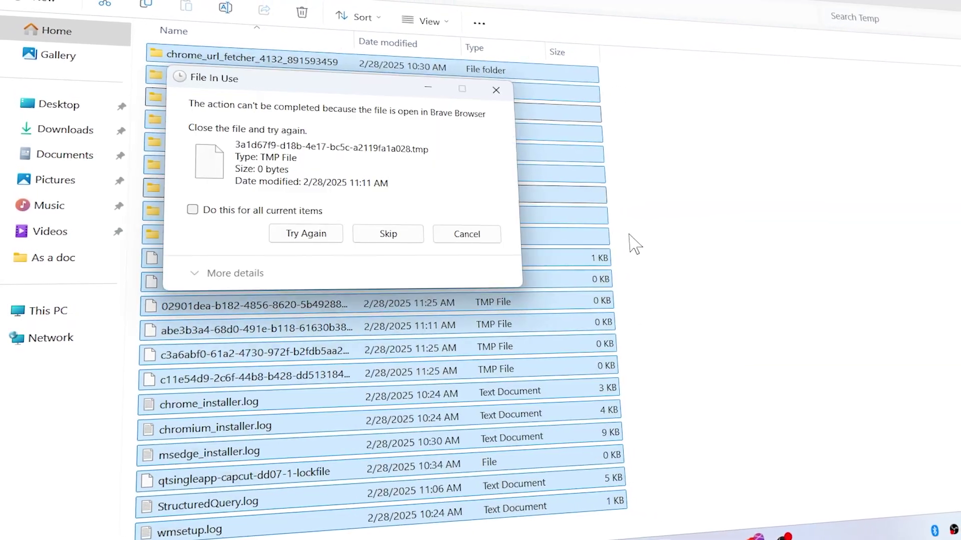
click(240, 214)
click(371, 238)
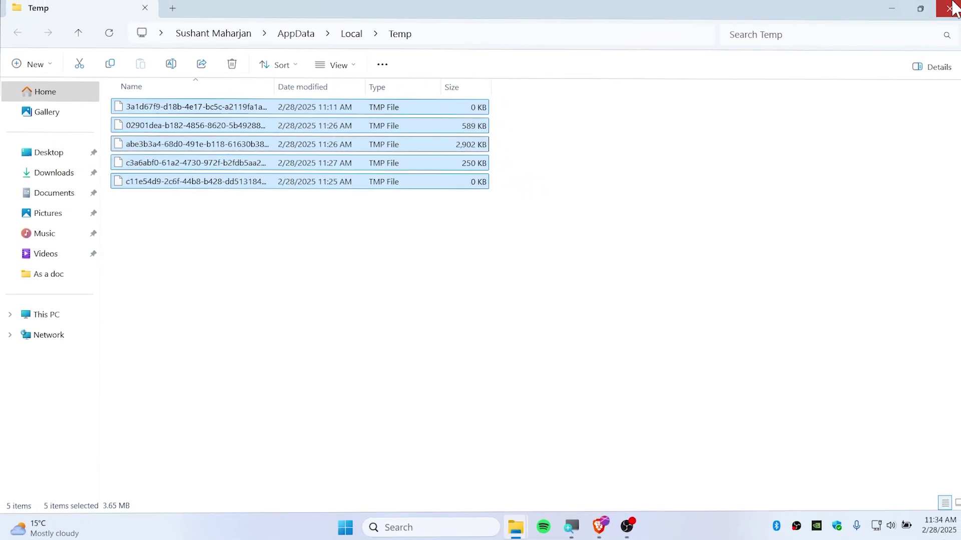
Close the Temp window and empty all 16 items from the Recycle Bin.
click(952, 7)
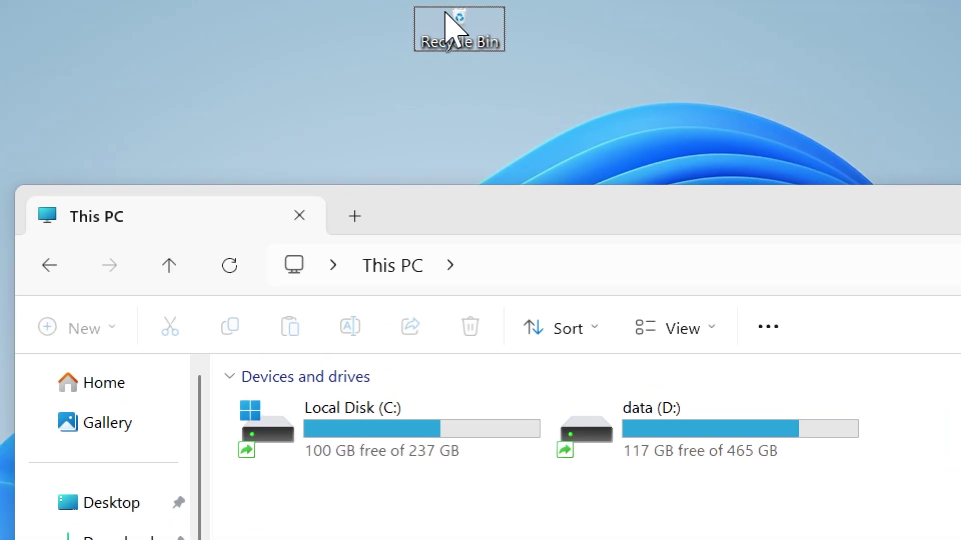
right_click(455, 30)
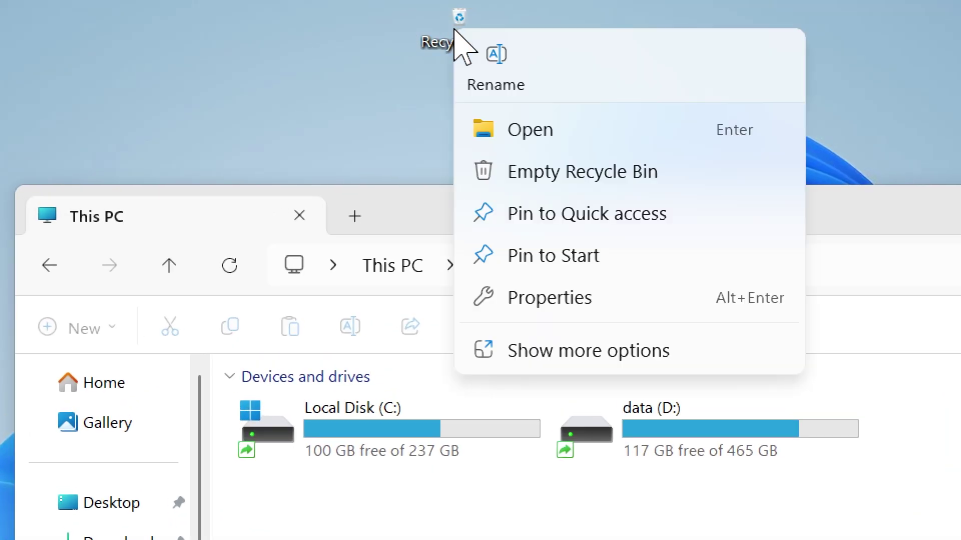
click(562, 185)
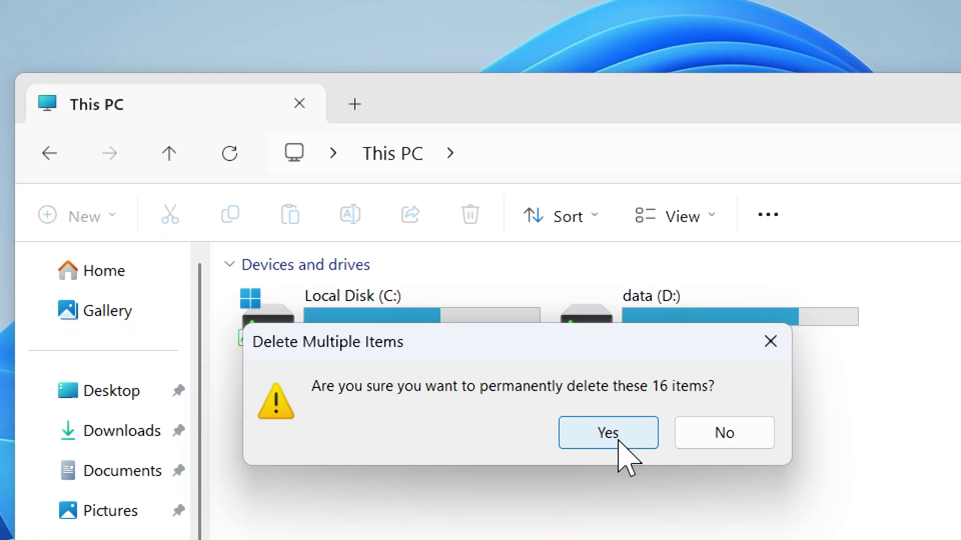
click(620, 443)
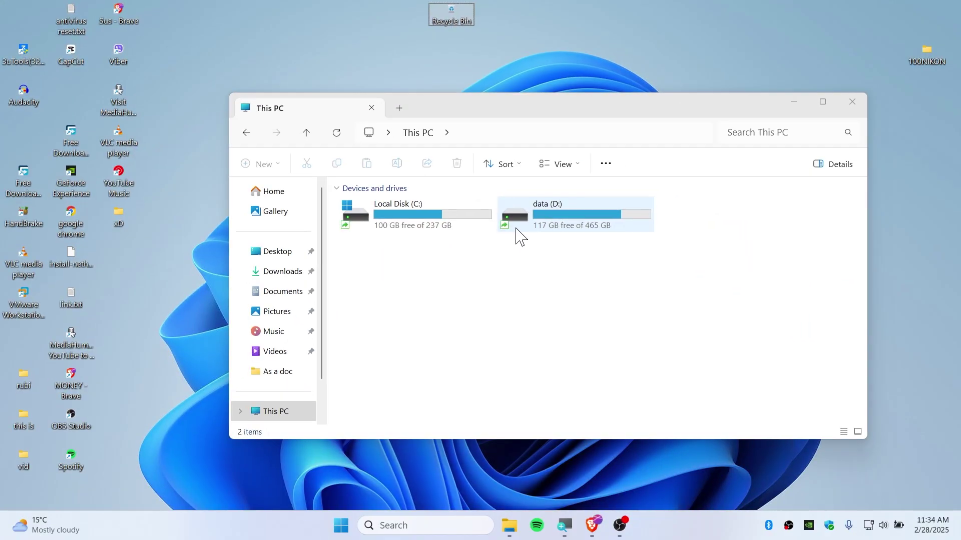